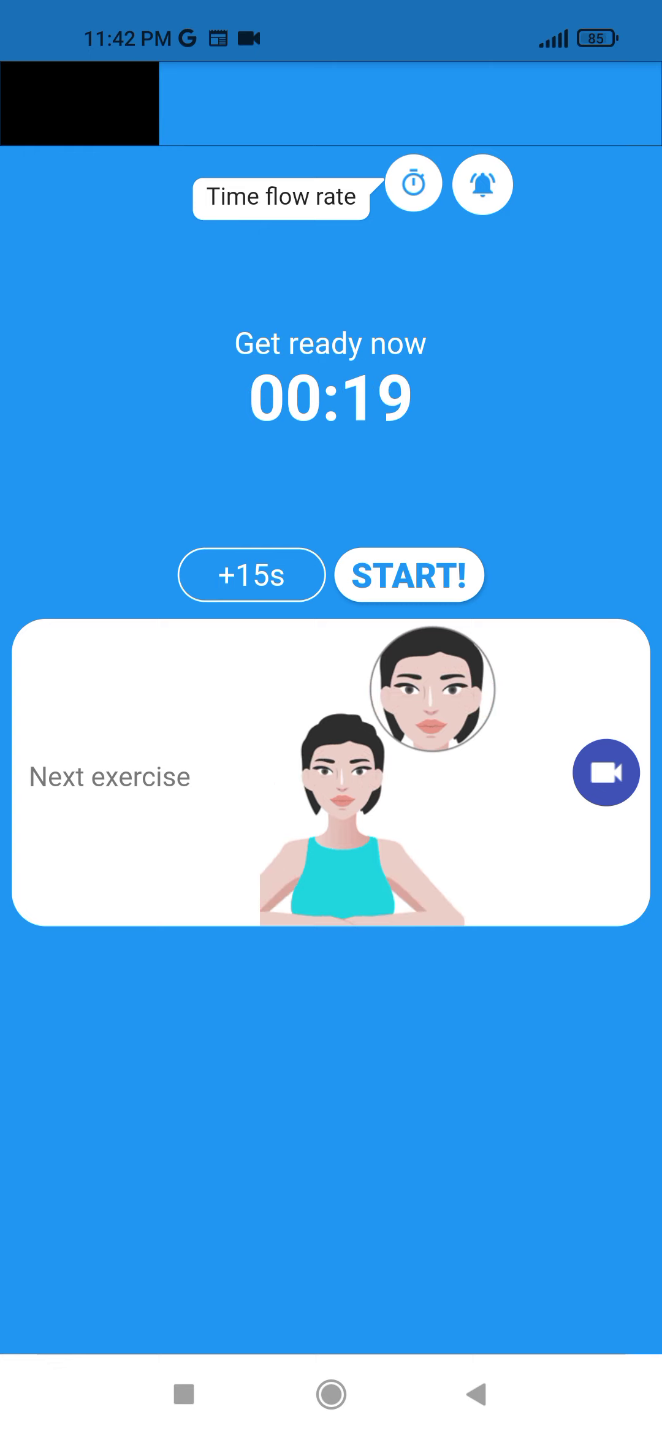
- Skip the get-ready countdown and start the first exercise, hands over forehead and eyes
{"action": "left_click", "coordinate": [408, 576]}
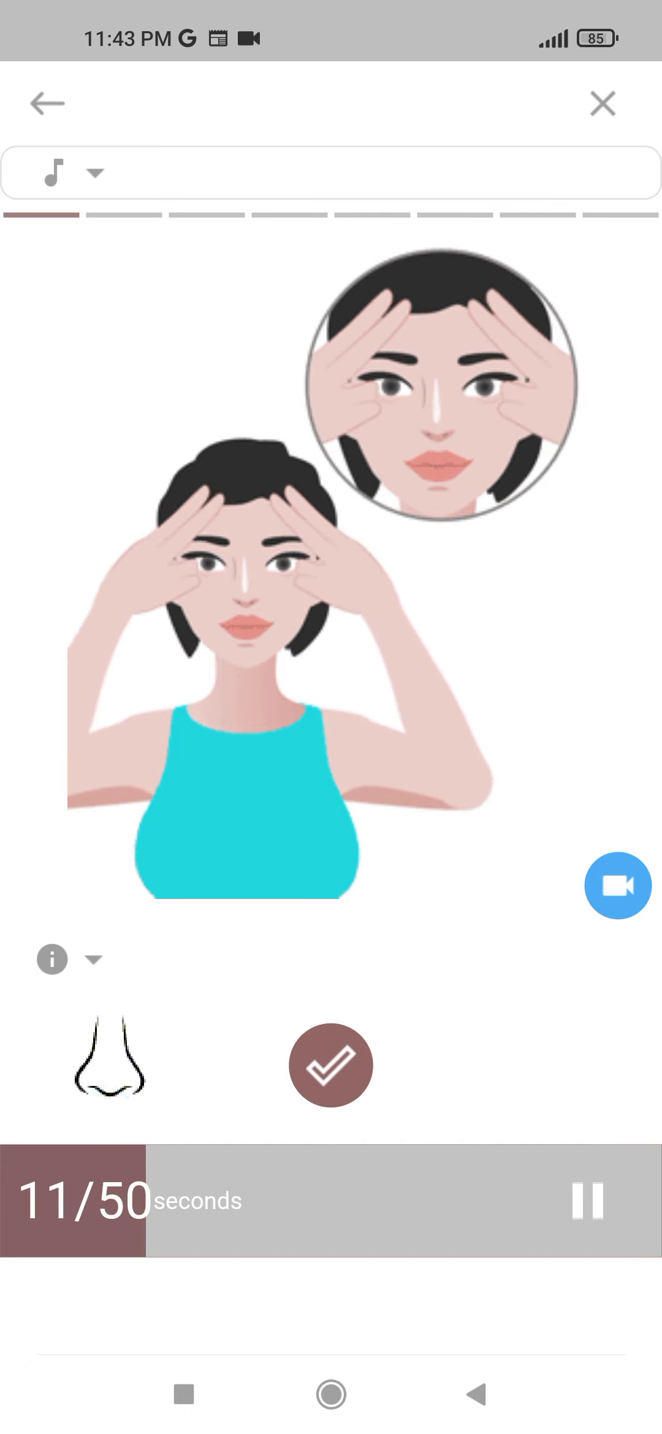
- Finish the hands-over-eyes exercise early and move to the rest screen
{"action": "left_click", "coordinate": [331, 1065]}
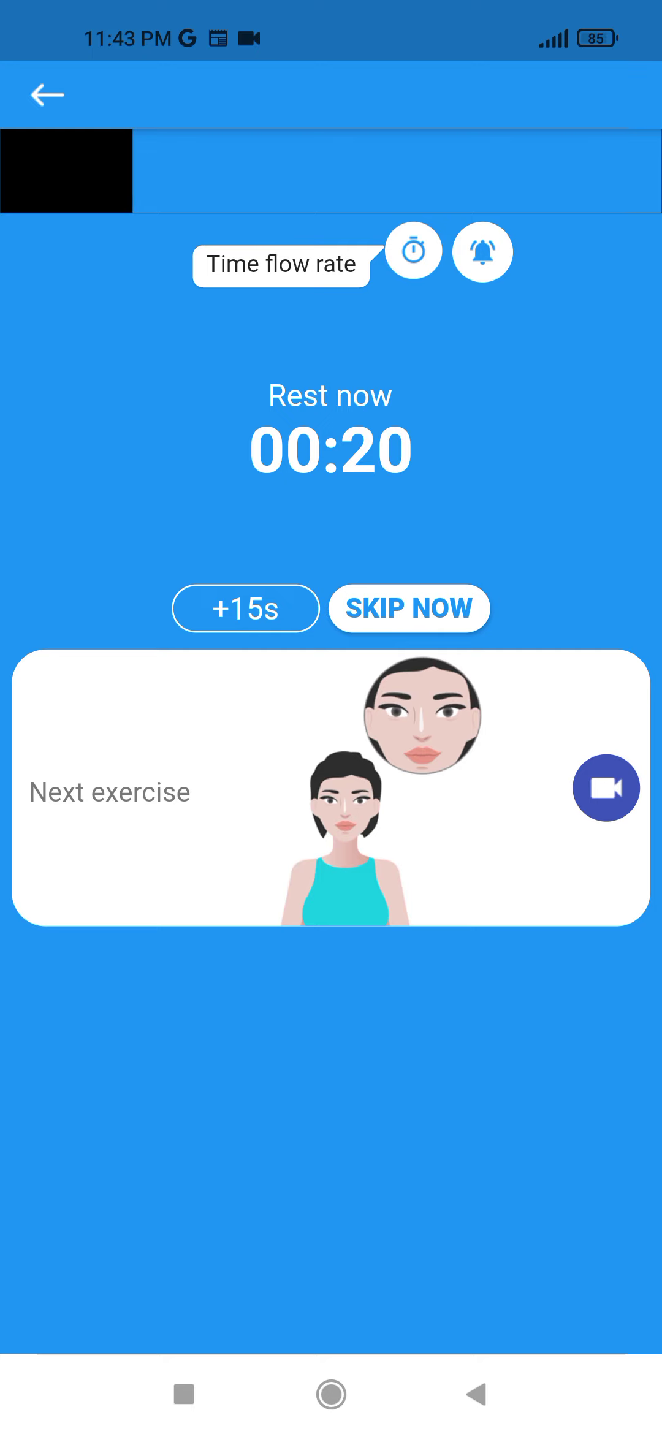
- Skip the rest, start the nose-and-face exercise, then finish it early
{"action": "left_click", "coordinate": [408, 608]}
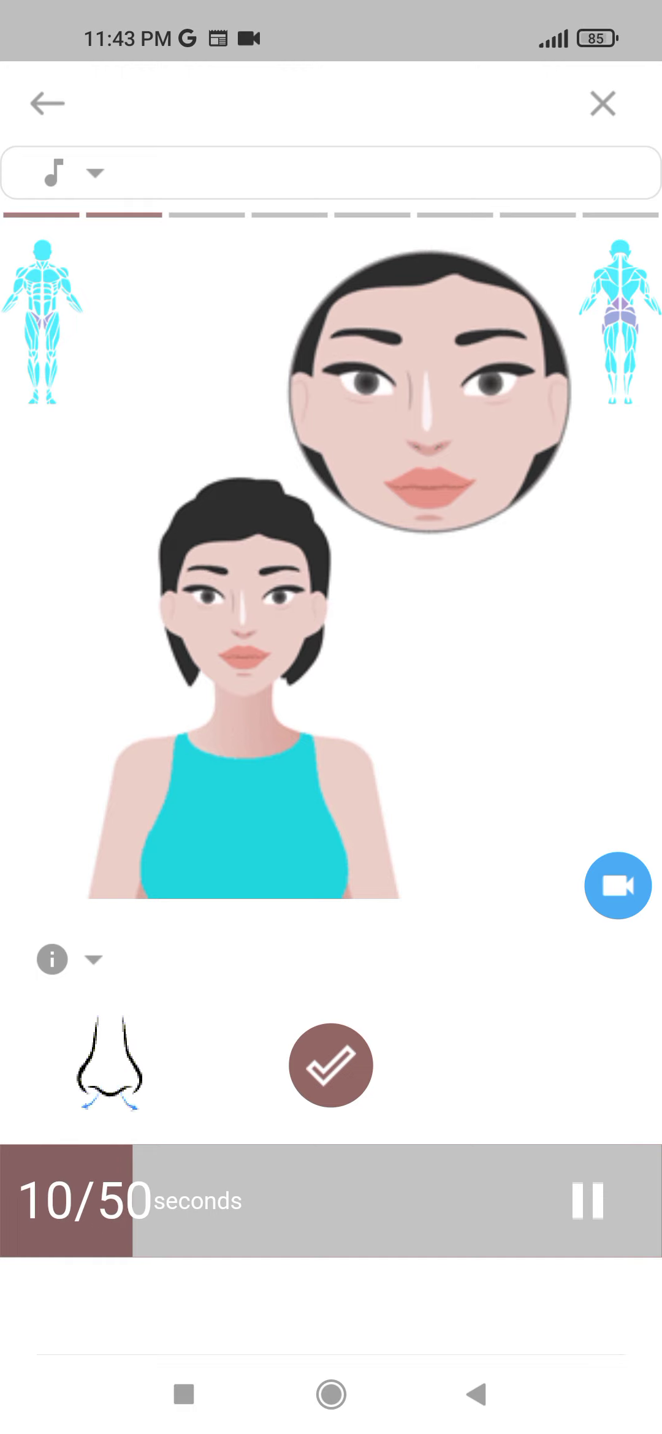
{"action": "left_click", "coordinate": [330, 1064]}
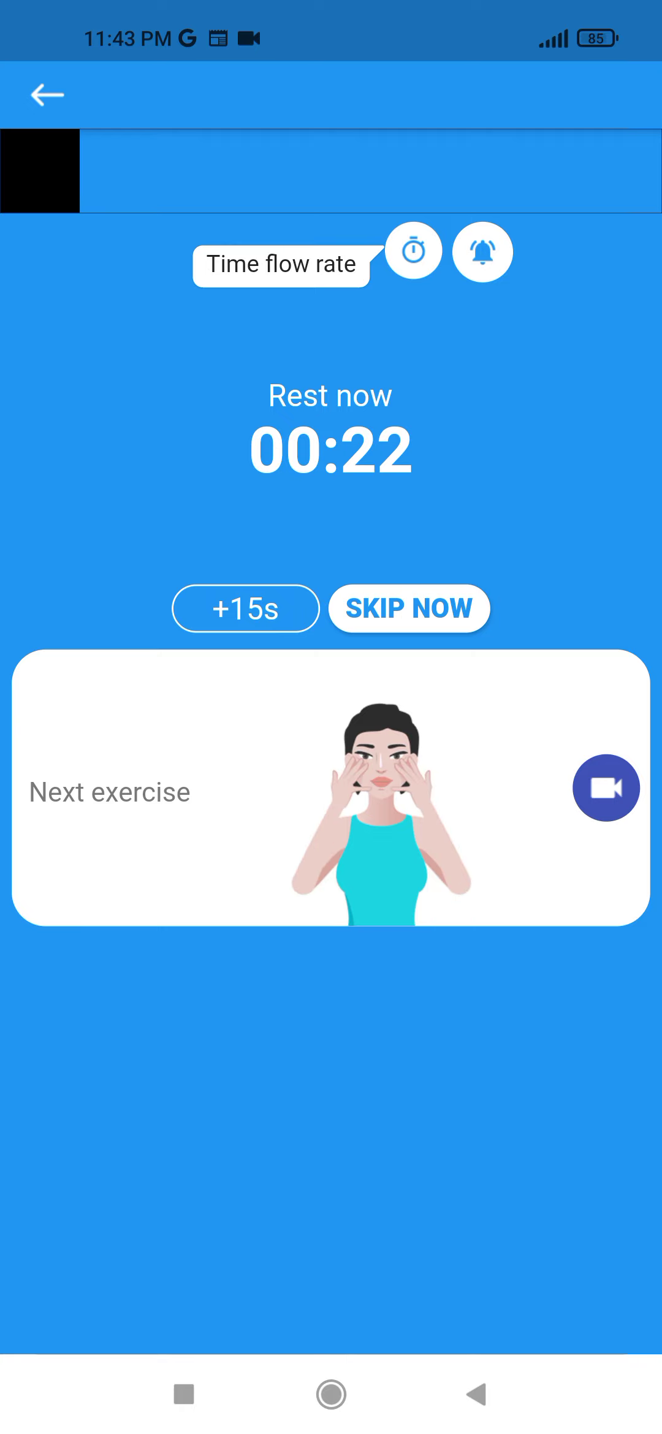
- Skip the rest, do part of the palms-on-cheeks exercise, finish it early and skip the next rest
{"action": "left_click", "coordinate": [408, 608]}
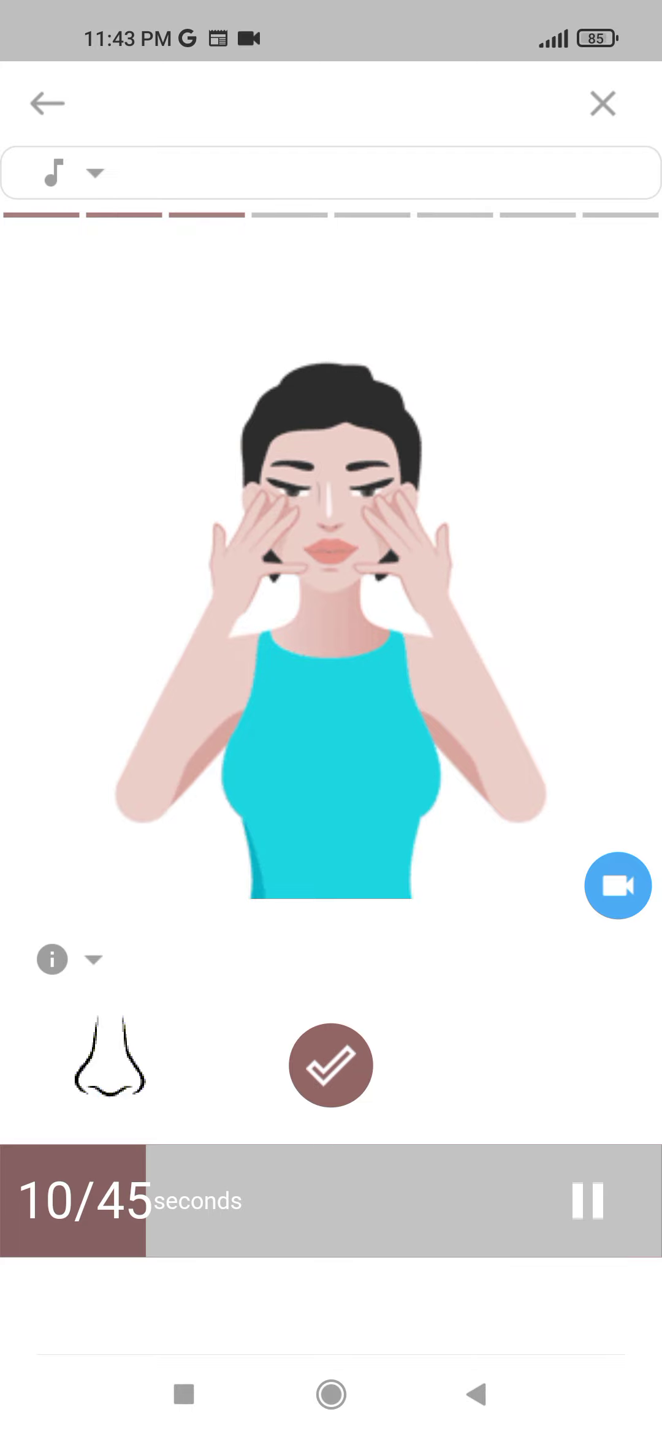
{"action": "left_click", "coordinate": [331, 1065]}
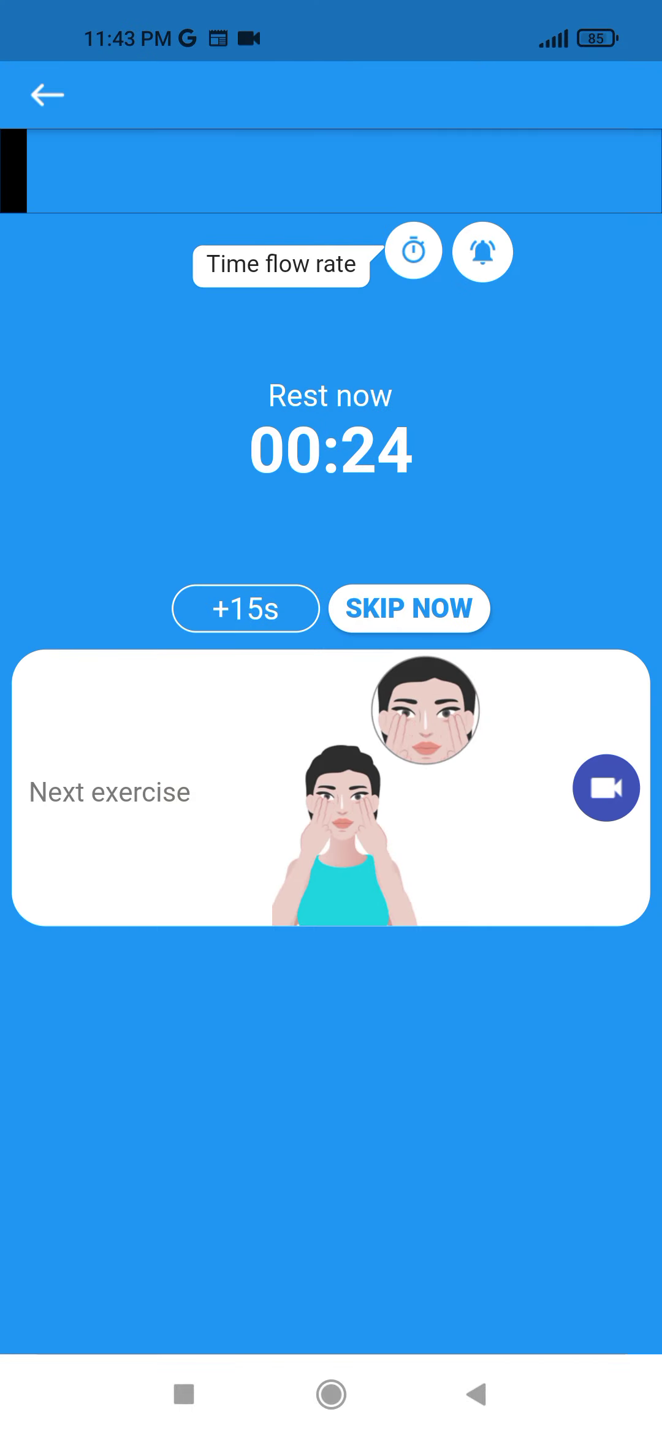
{"action": "left_click", "coordinate": [408, 609]}
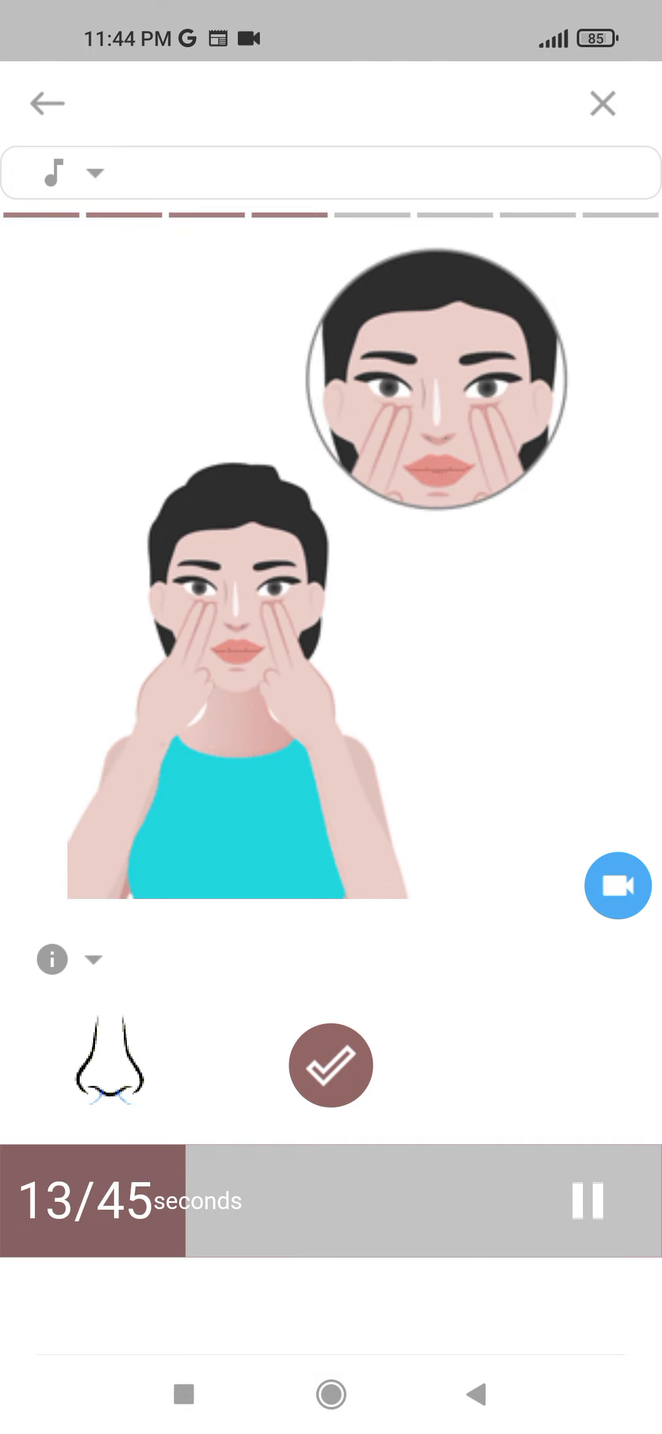
- Finish the fingers-under-the-eyes exercise early and skip the following rest
{"action": "left_click", "coordinate": [330, 1064]}
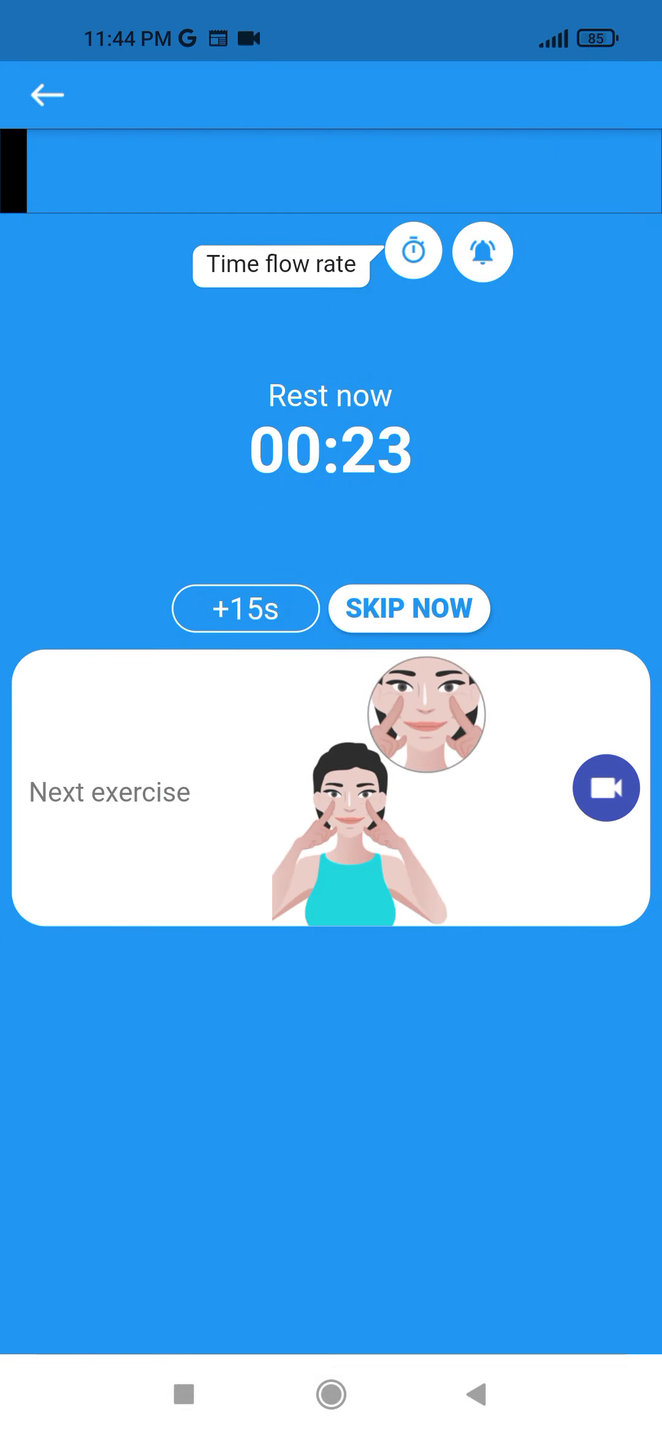
{"action": "left_click", "coordinate": [408, 608]}
- Skip the rest, do part of the puckered-lips exercise, then finish it early
{"action": "left_click", "coordinate": [331, 1064]}
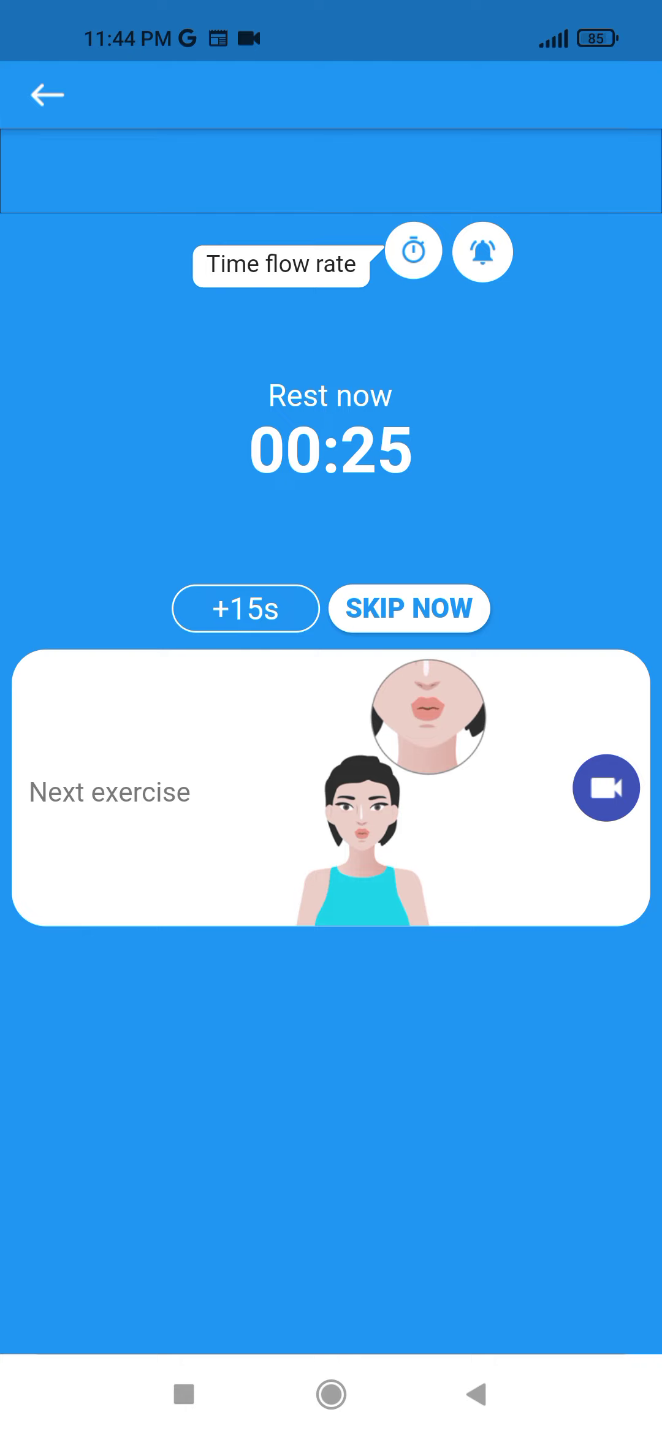
{"action": "left_click", "coordinate": [408, 608]}
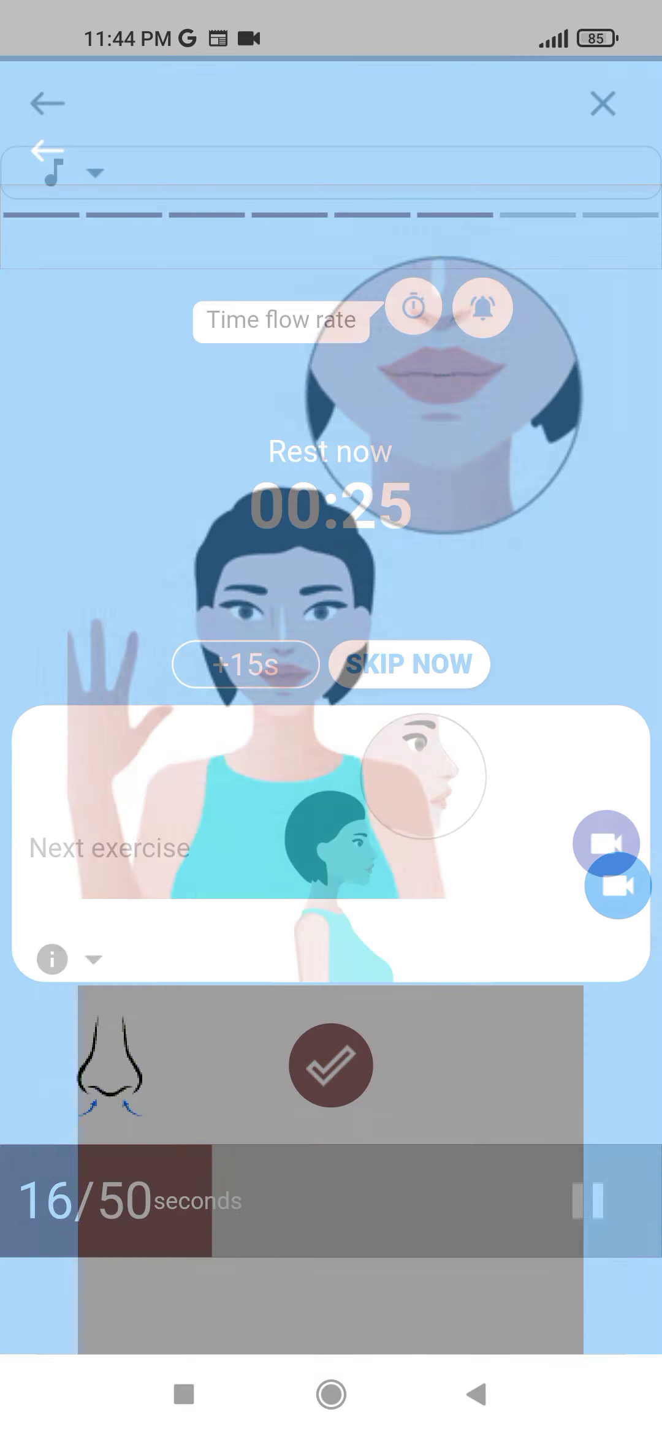
{"action": "left_click", "coordinate": [330, 1064]}
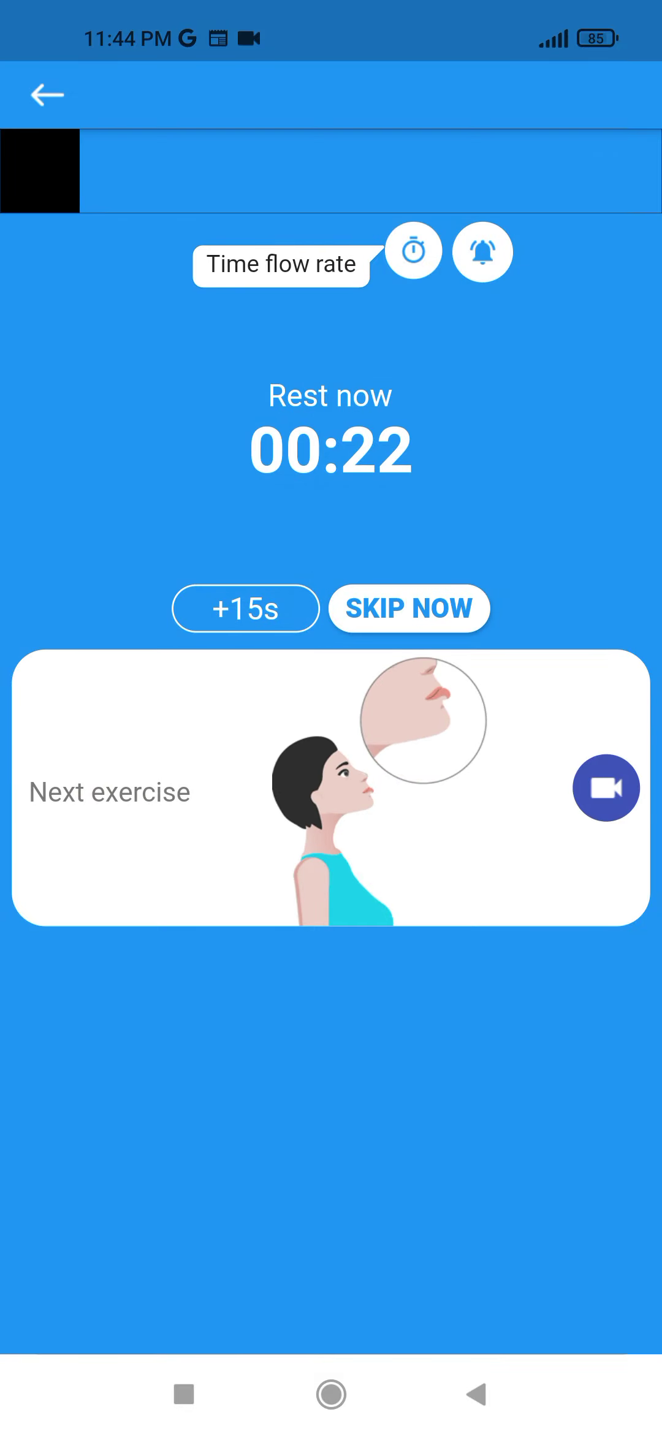
- Skip the rest and begin the head-tilt exercise with its timer counting
{"action": "left_click", "coordinate": [408, 609]}
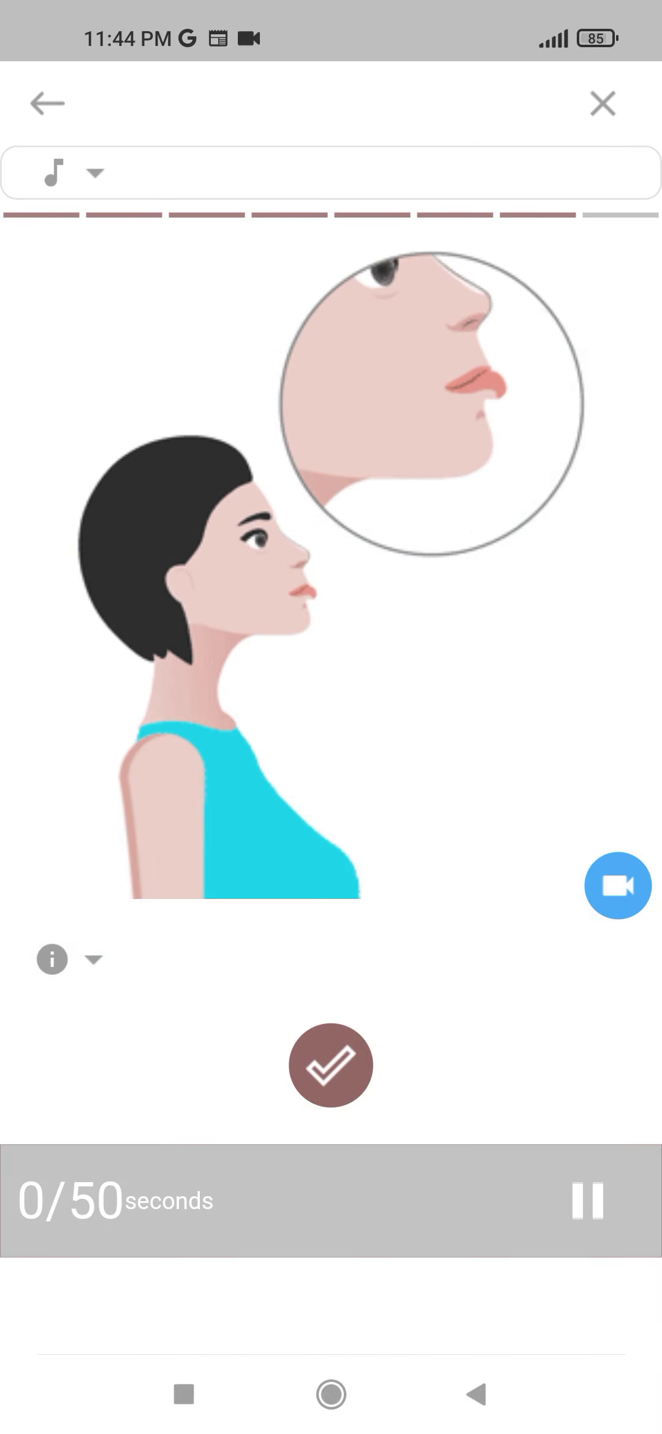